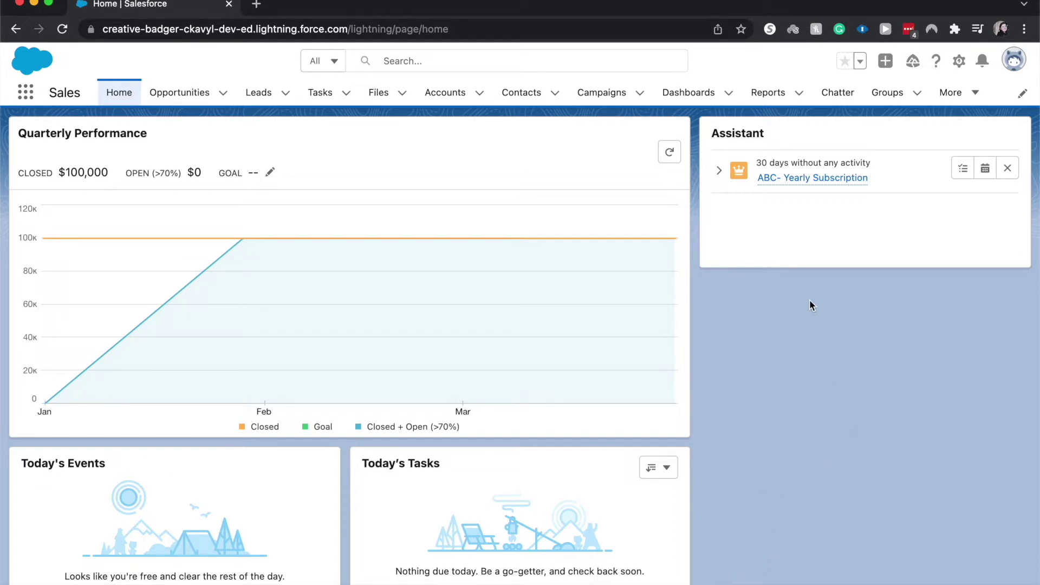
Step: Go to Setup Home and close the browser notification prompt and the Lightning-on-tablet announcement
left_click(958, 62)
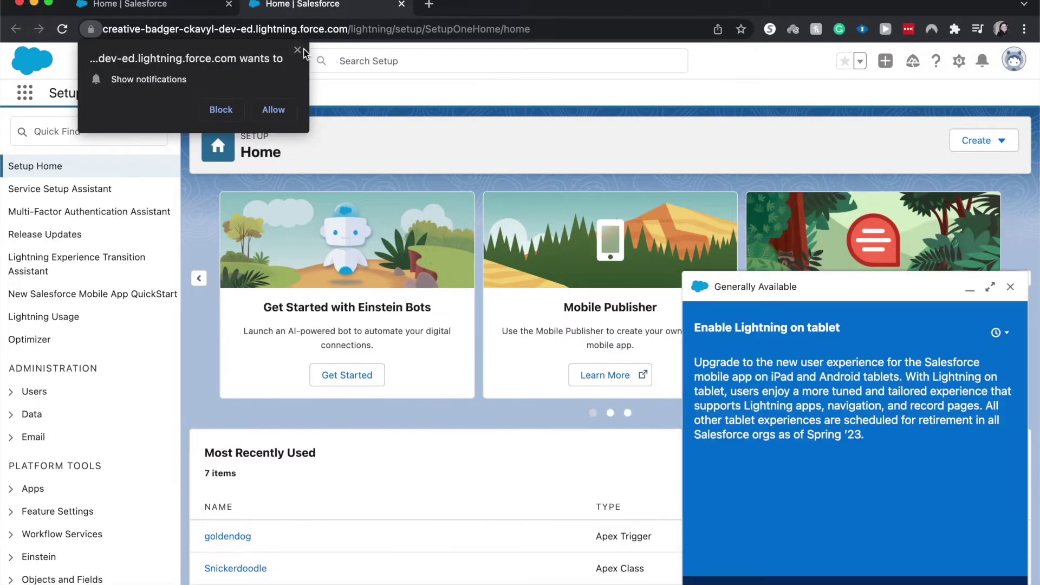
left_click(299, 50)
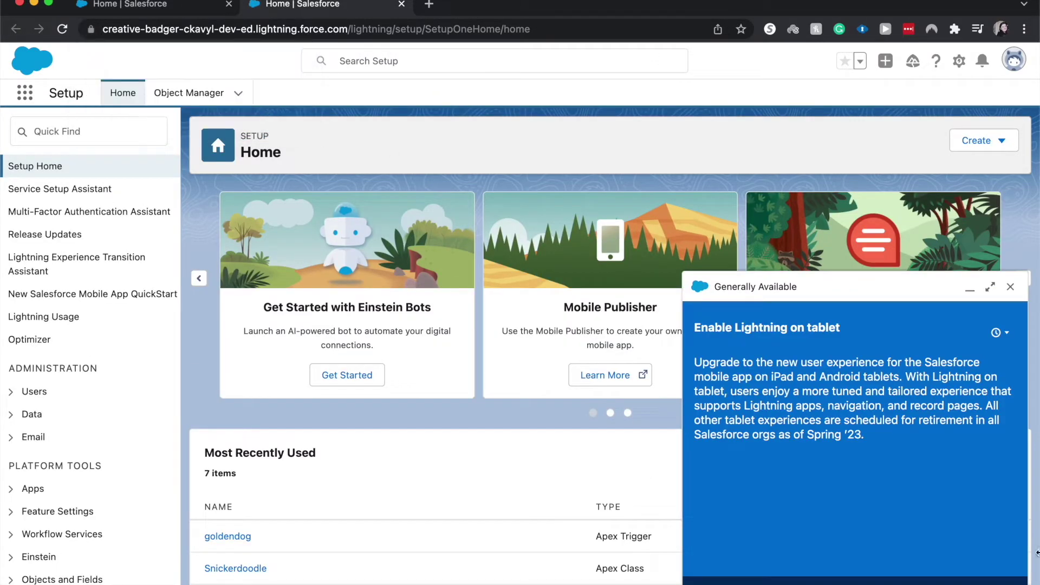
left_click(1011, 288)
left_click(63, 126)
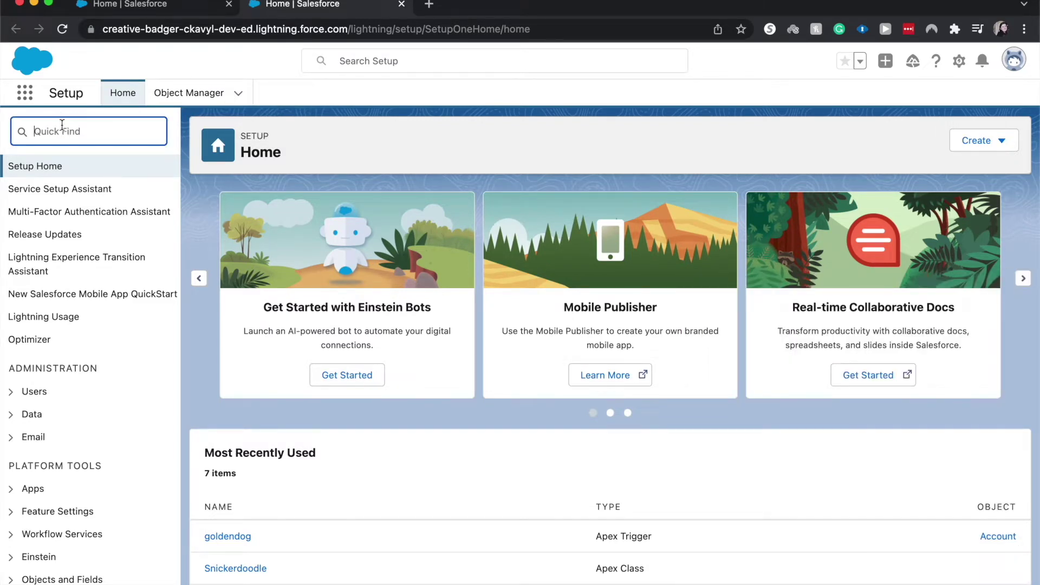
Step: Search Setup for 'fiscal' and open Company Settings > Fiscal Year
type("fi")
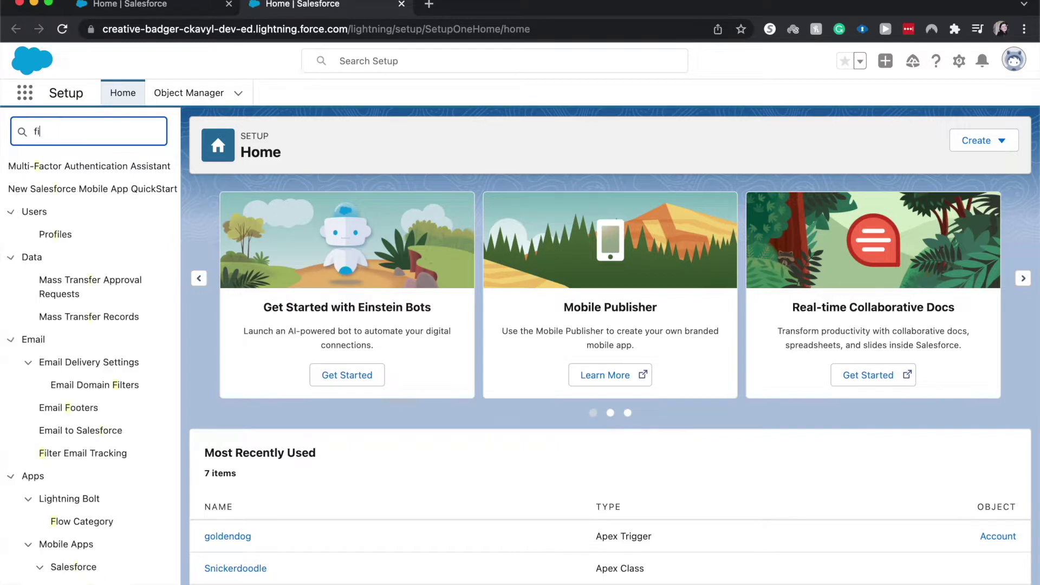
type("scal")
left_click(56, 201)
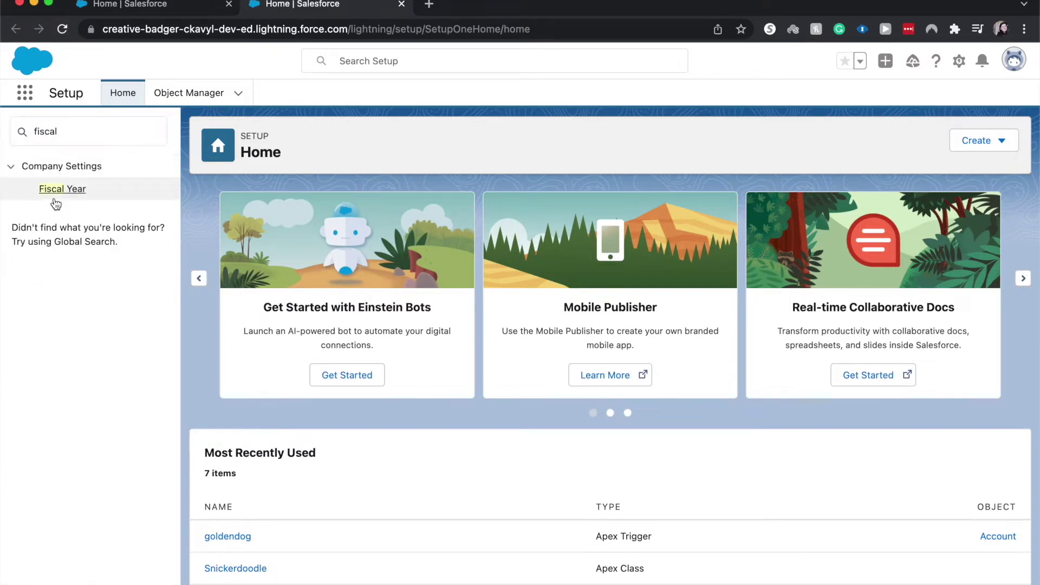
left_click(58, 197)
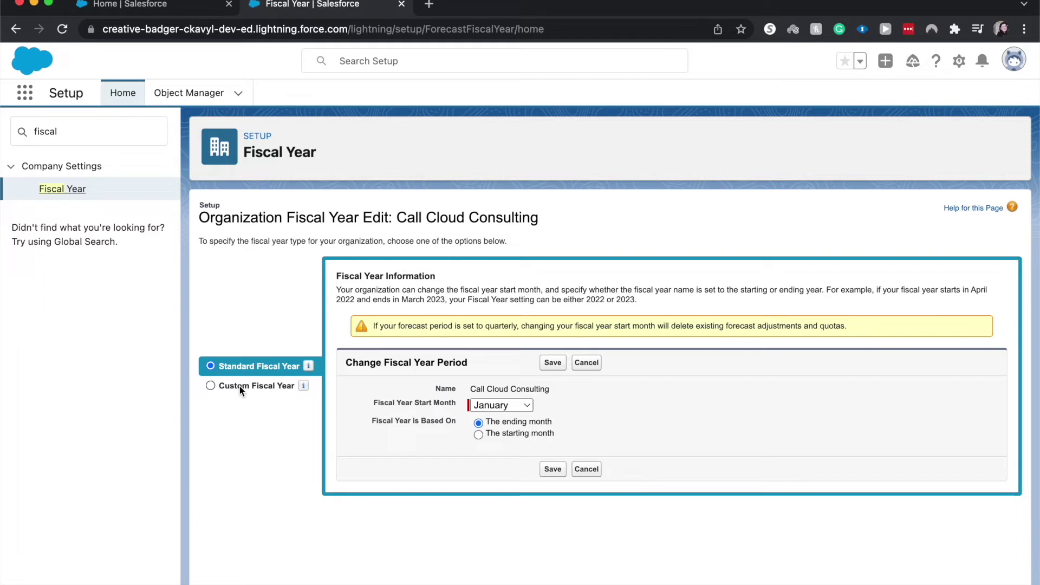
Step: Switch to Custom Fiscal Year, acknowledge its implications, and confirm enabling custom fiscal years
left_click(241, 387)
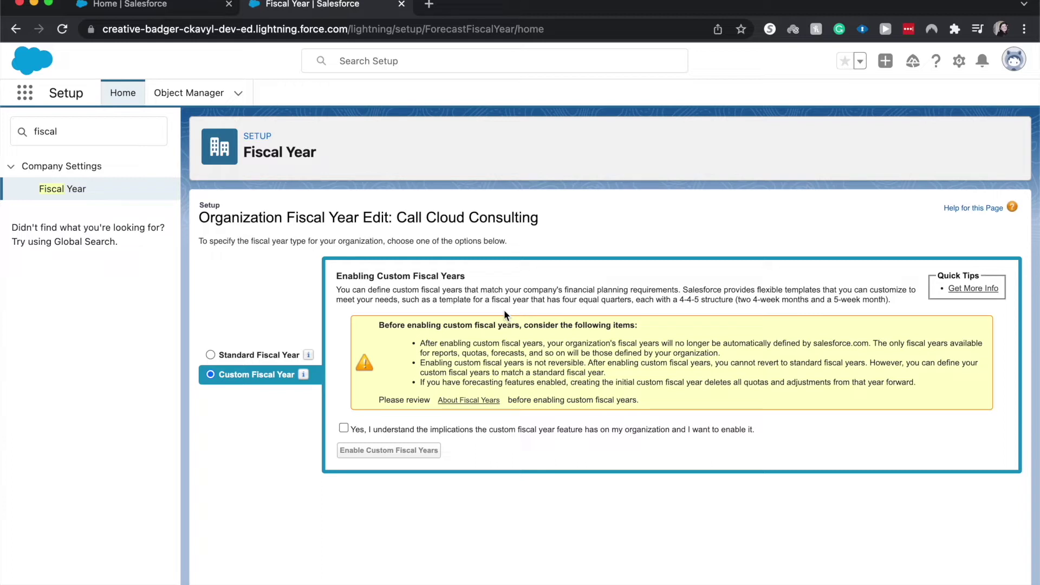
left_click(502, 430)
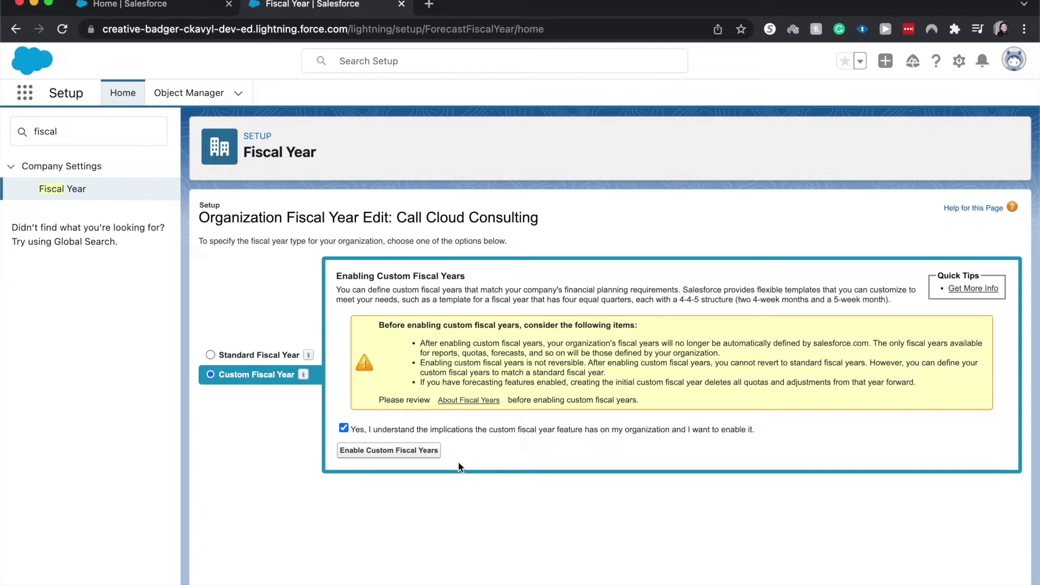
left_click(434, 455)
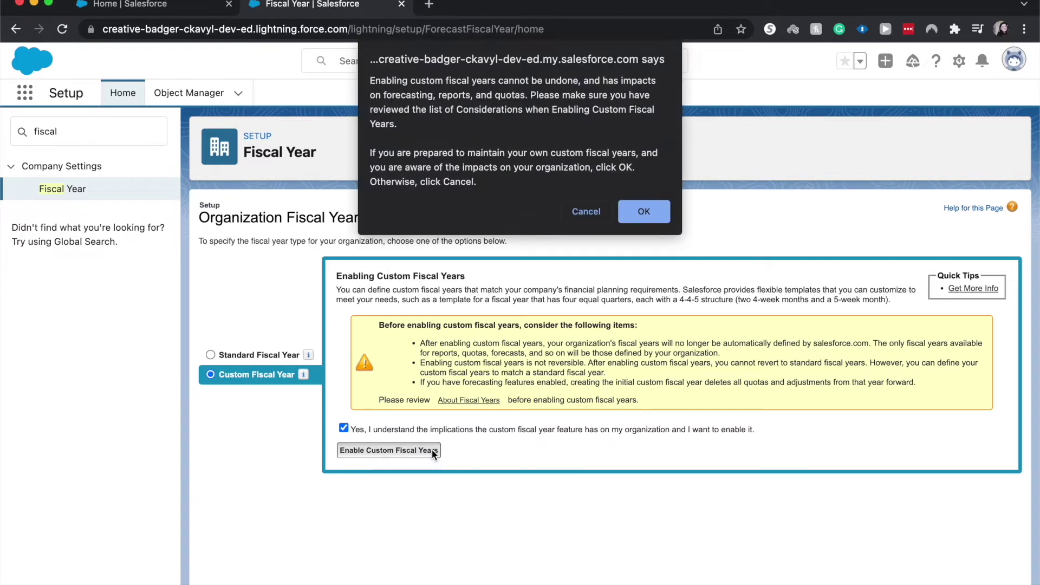
left_click(627, 212)
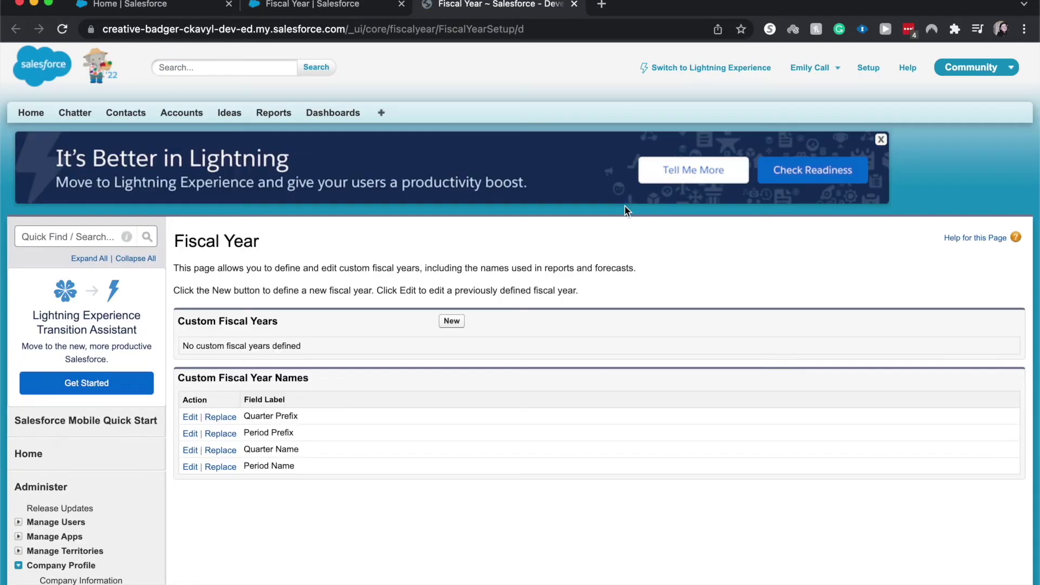
Step: Create a new custom fiscal year based on the 4-4-5 structure template
left_click(450, 321)
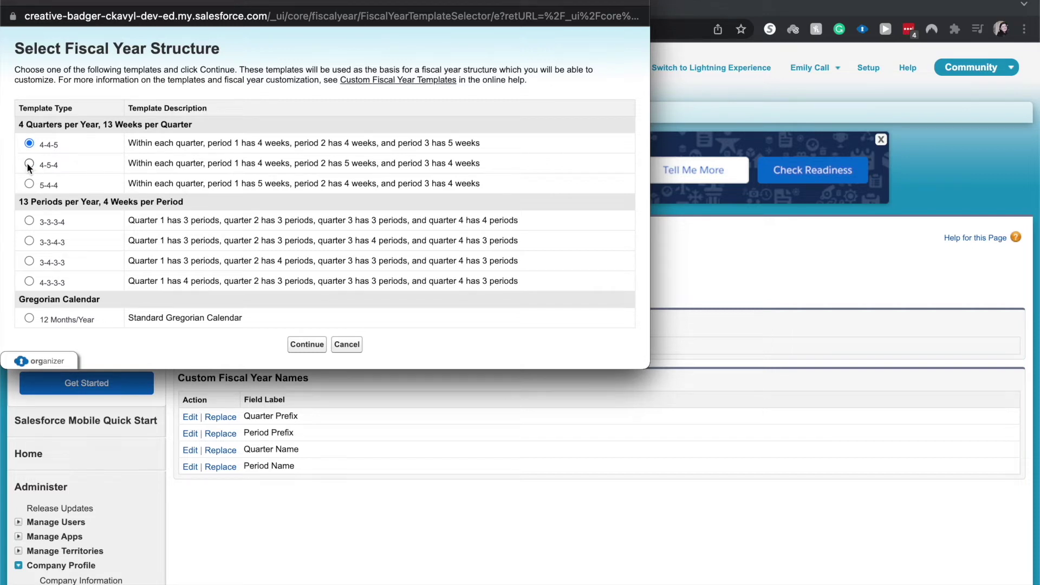
left_click(301, 345)
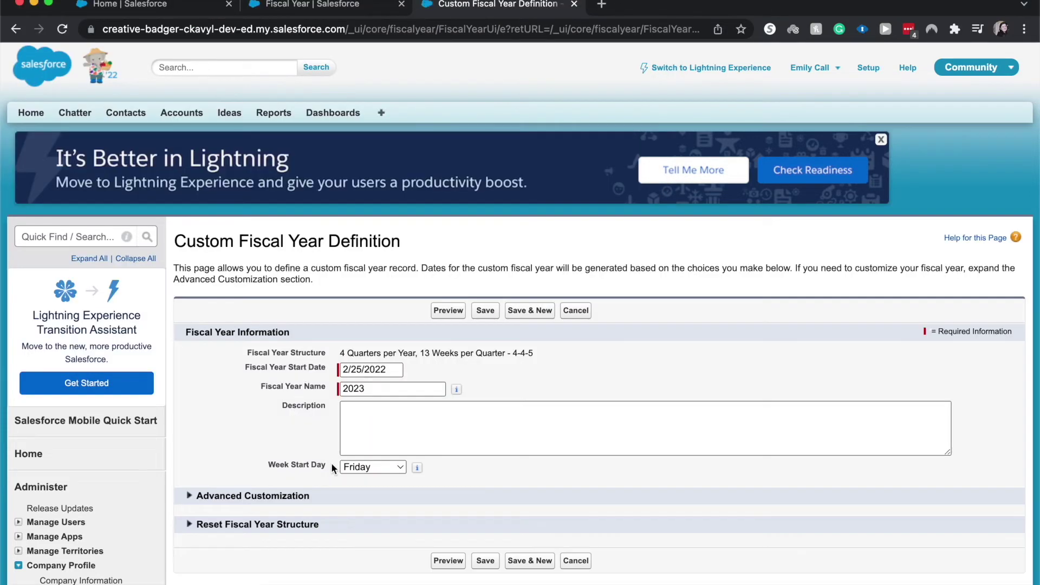
Step: Change the Fiscal Year Start Date to 8/1/2022 using the calendar's August 2022 view
left_click(391, 369)
double_click(392, 369)
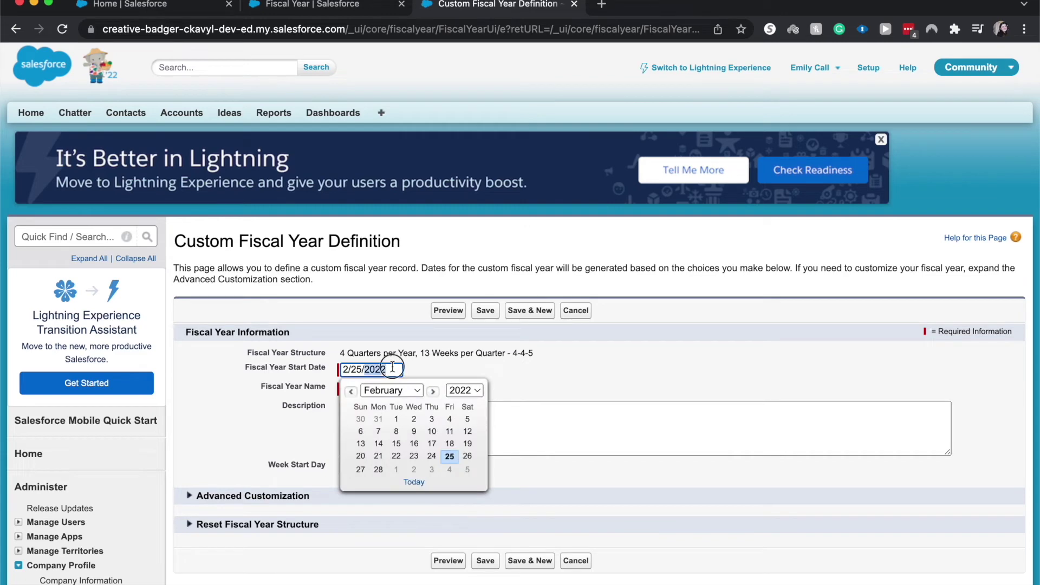
left_click(392, 369)
left_click(398, 394)
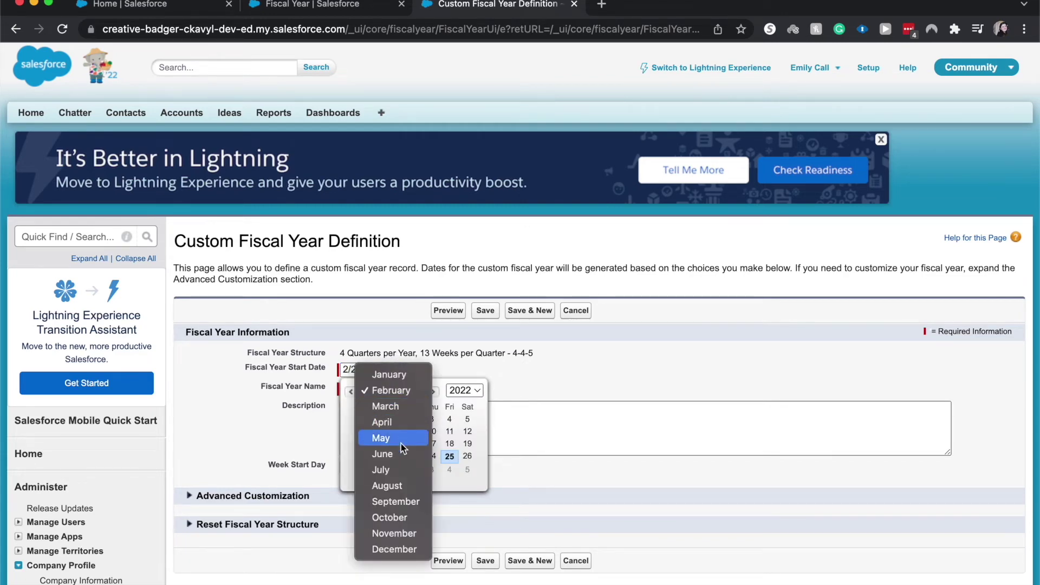
left_click(387, 485)
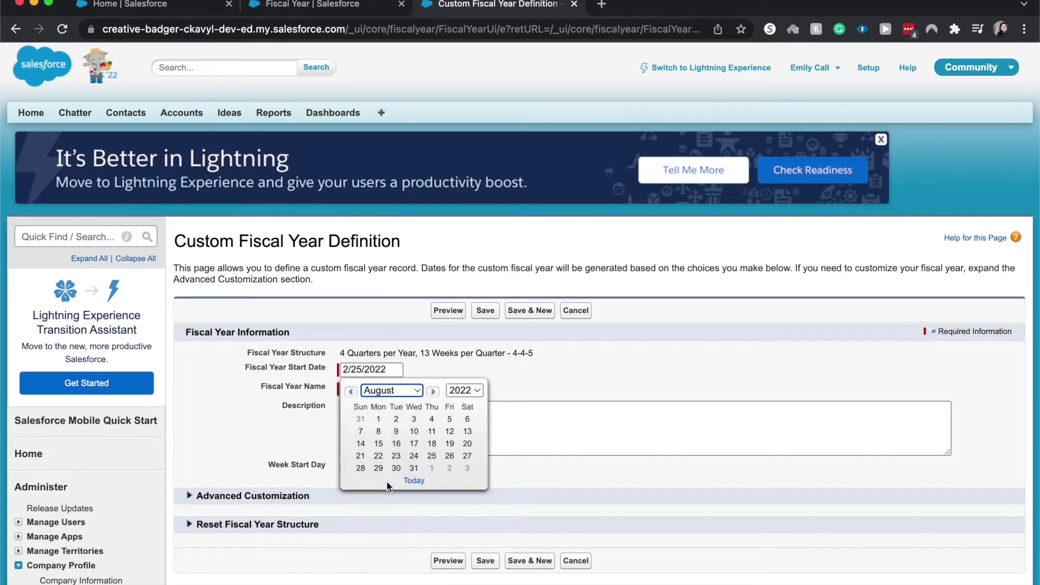
left_click(377, 425)
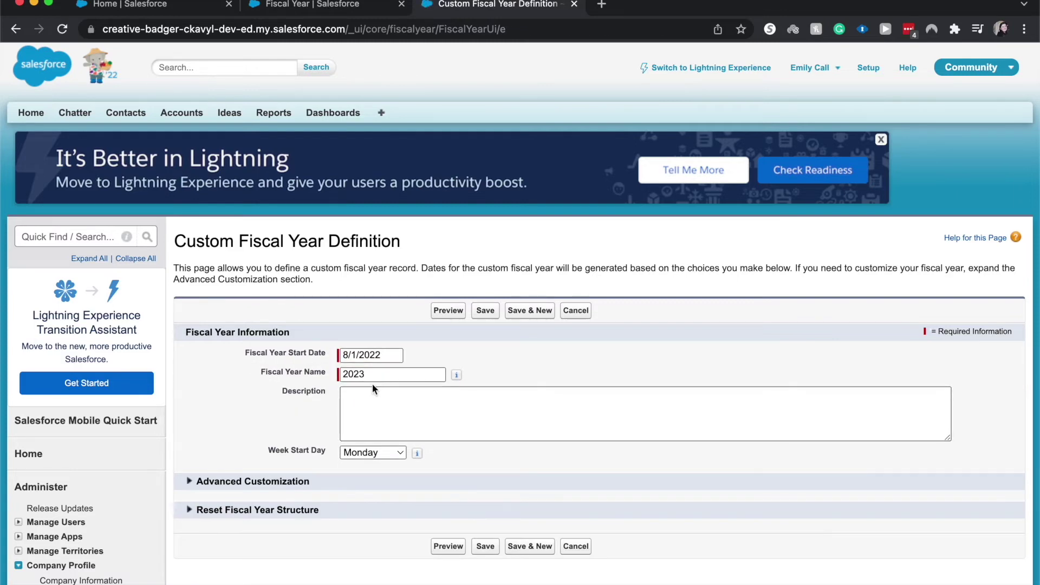
left_click(372, 390)
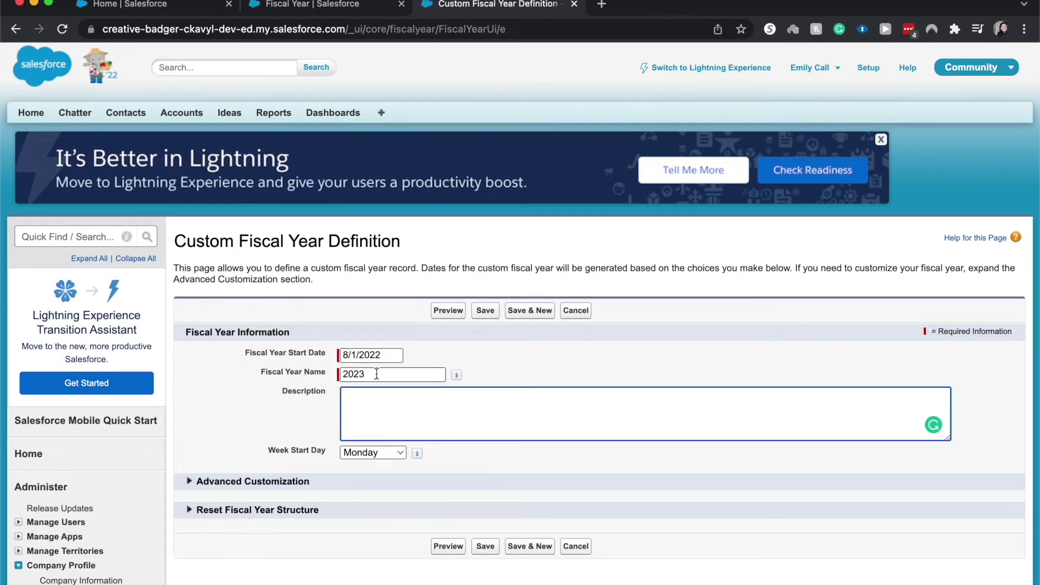
Step: Rename the fiscal year from 2023 to 20222023
left_click(376, 374)
key("Home")
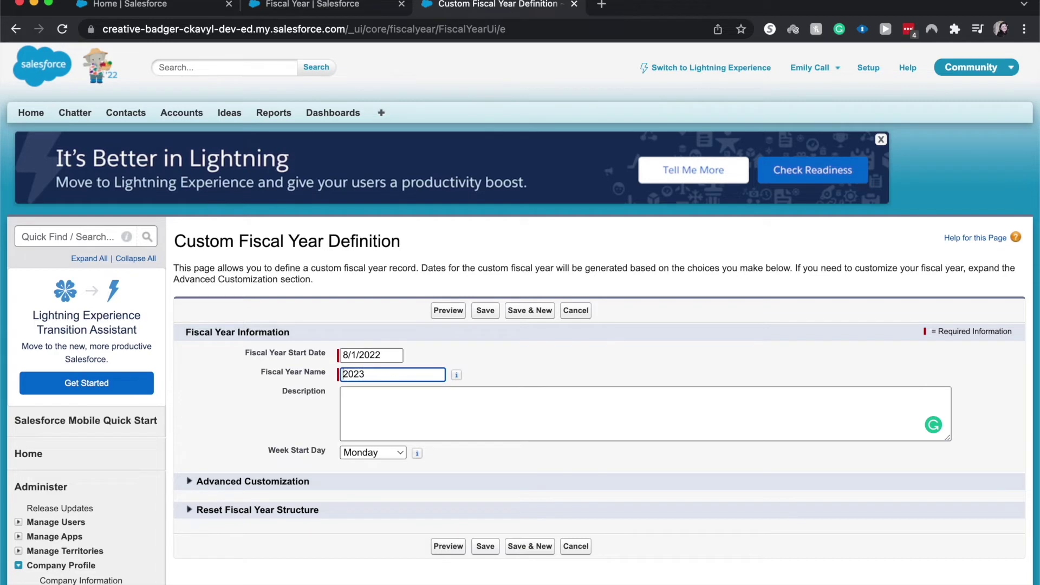
type("2022")
Step: Keep Monday as week start day and enter the description 'For the next school year'
left_click(371, 450)
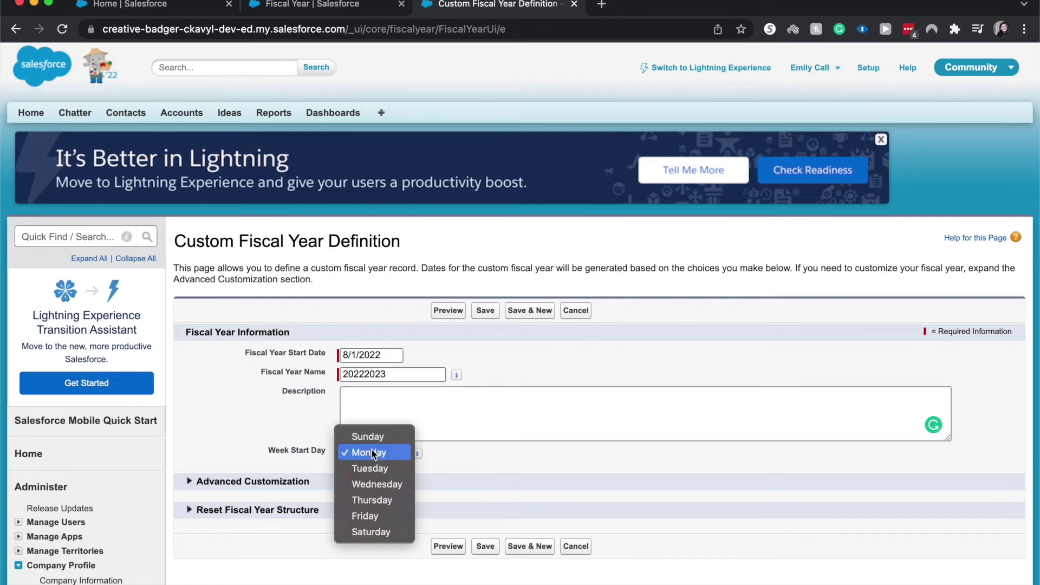
left_click(365, 409)
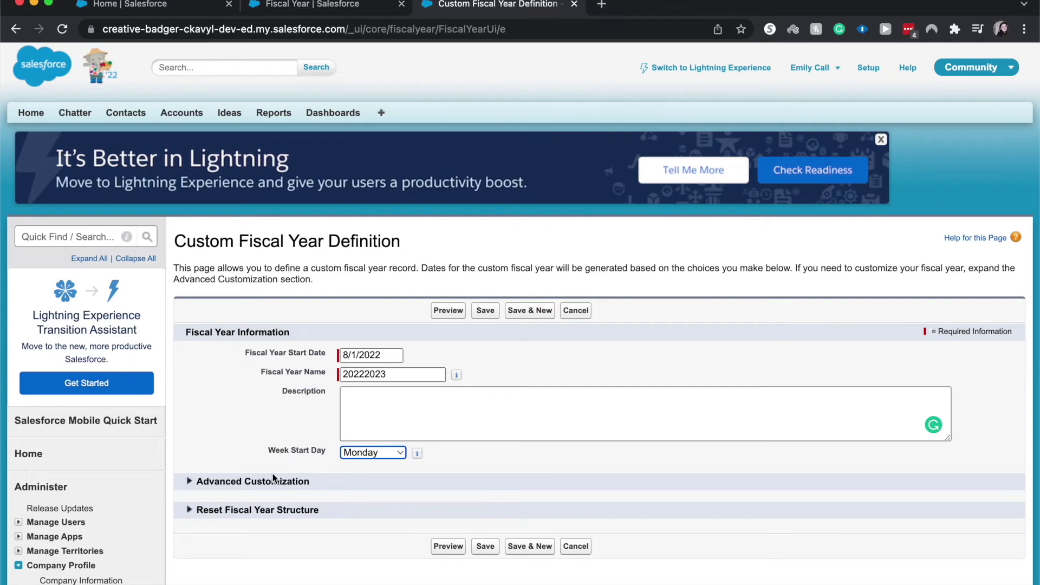
left_click(408, 399)
type("For the next sc")
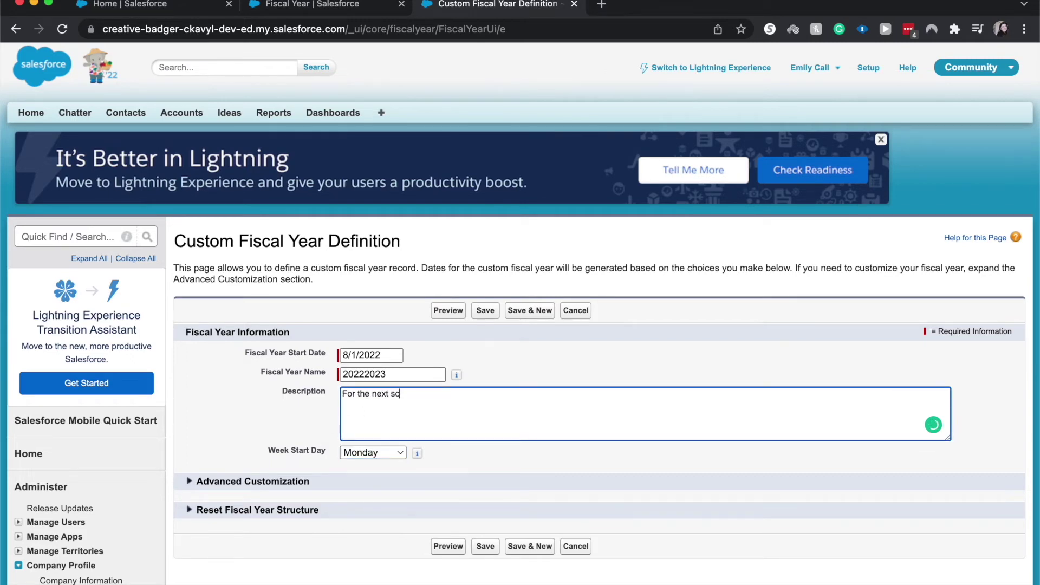
type("hool year")
Step: Expand Advanced Customization to review the generated 4-4-5 quarter and week table, then collapse it
left_click(190, 481)
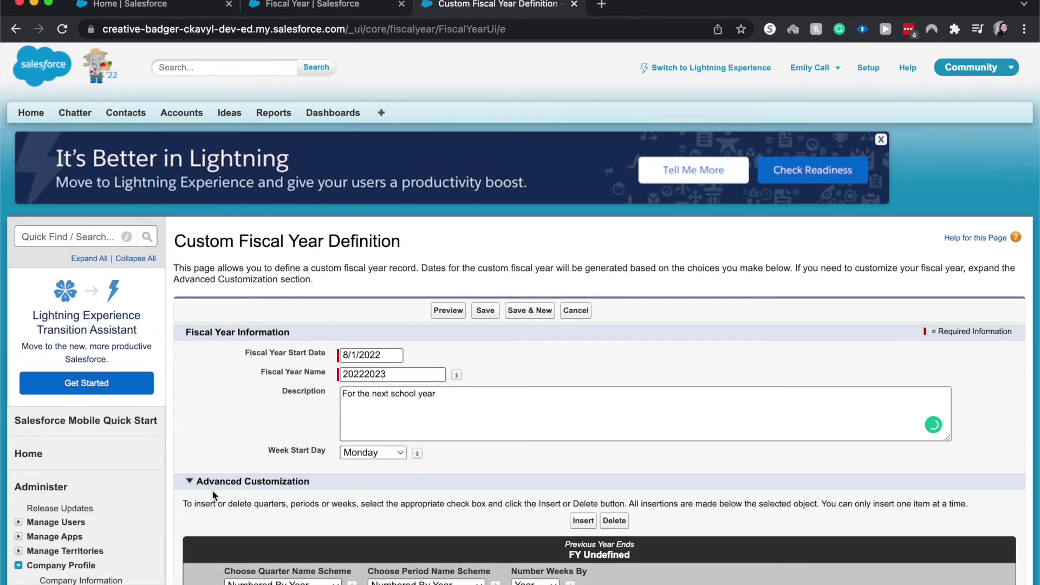
scroll(212, 489, "down", 6)
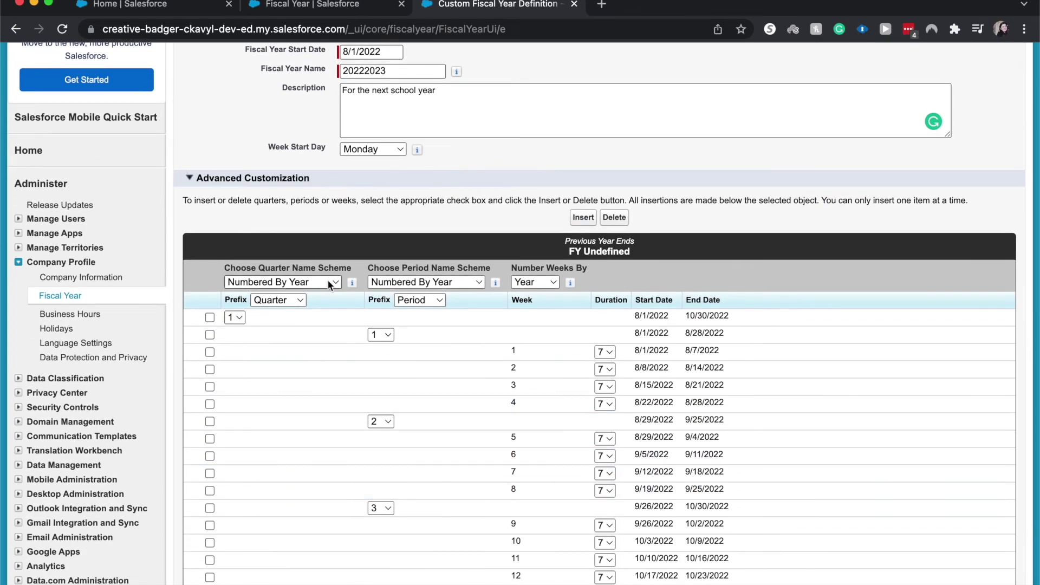
scroll(332, 281, "down", 3)
scroll(642, 103, "up", 3)
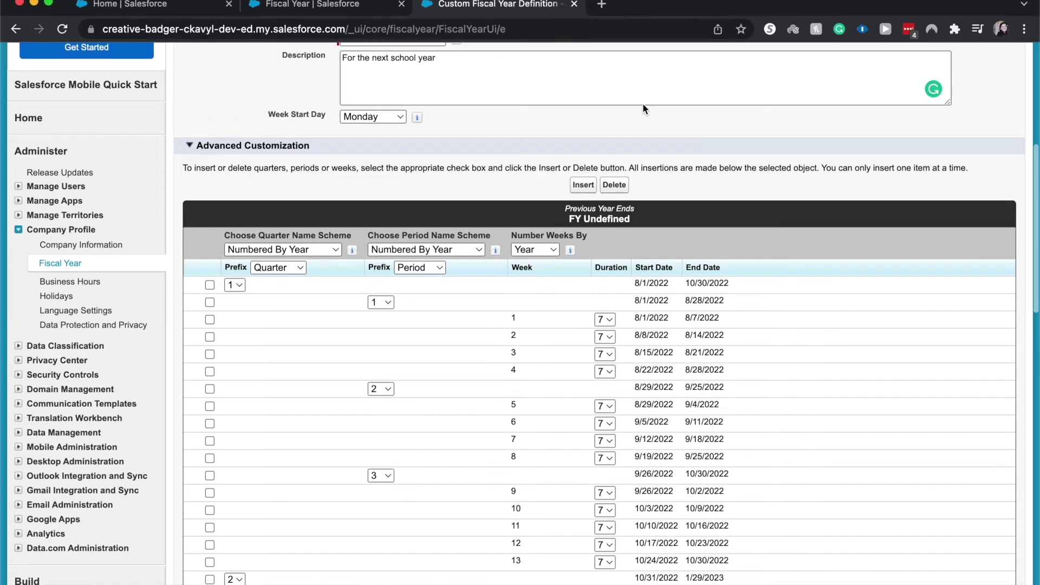
scroll(272, 255, "down", 1)
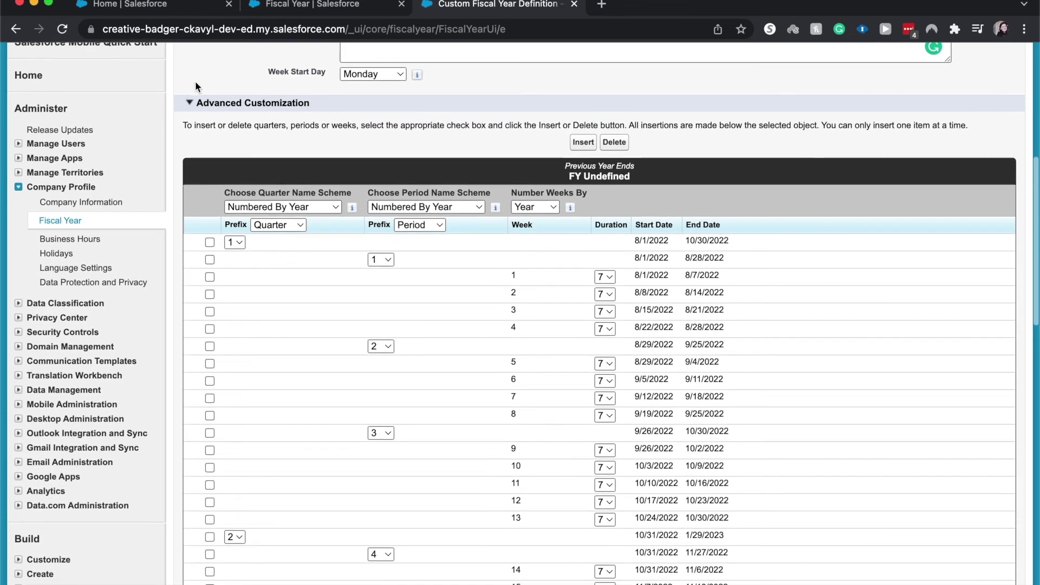
left_click(191, 104)
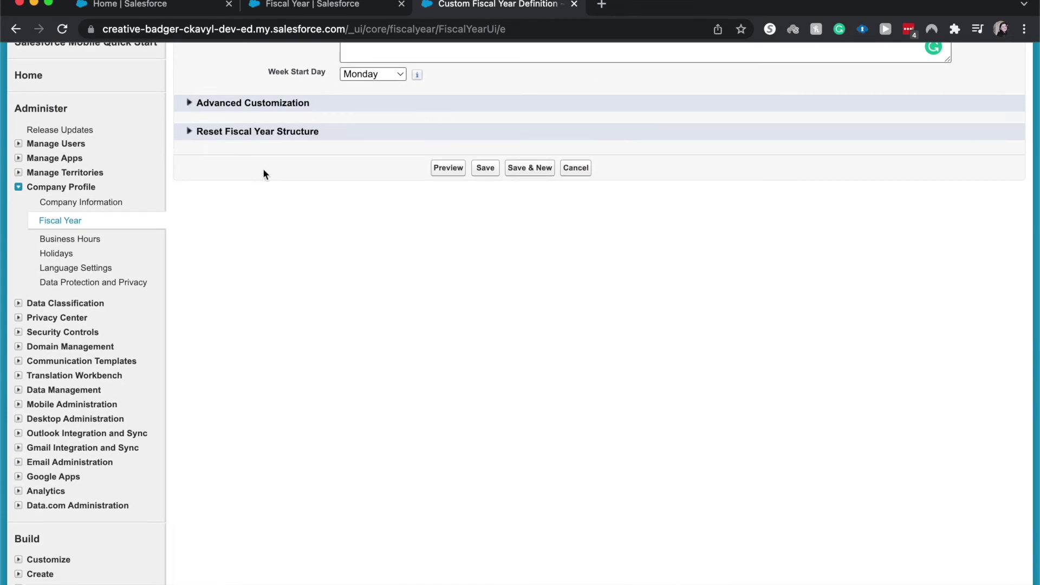
Step: Check the Reset Fiscal Year Structure options without changing them, then save the fiscal year
left_click(190, 133)
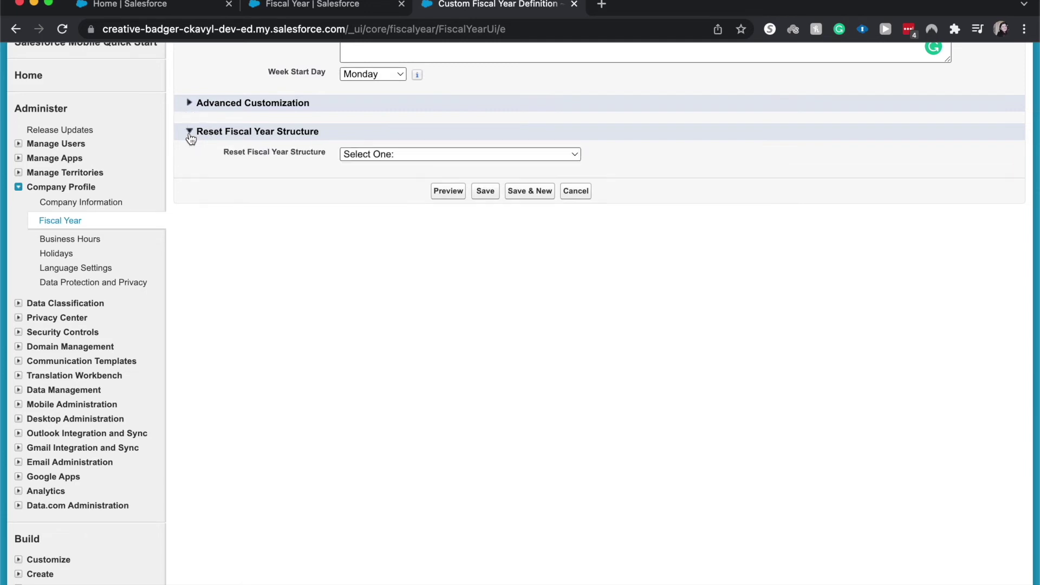
left_click(409, 155)
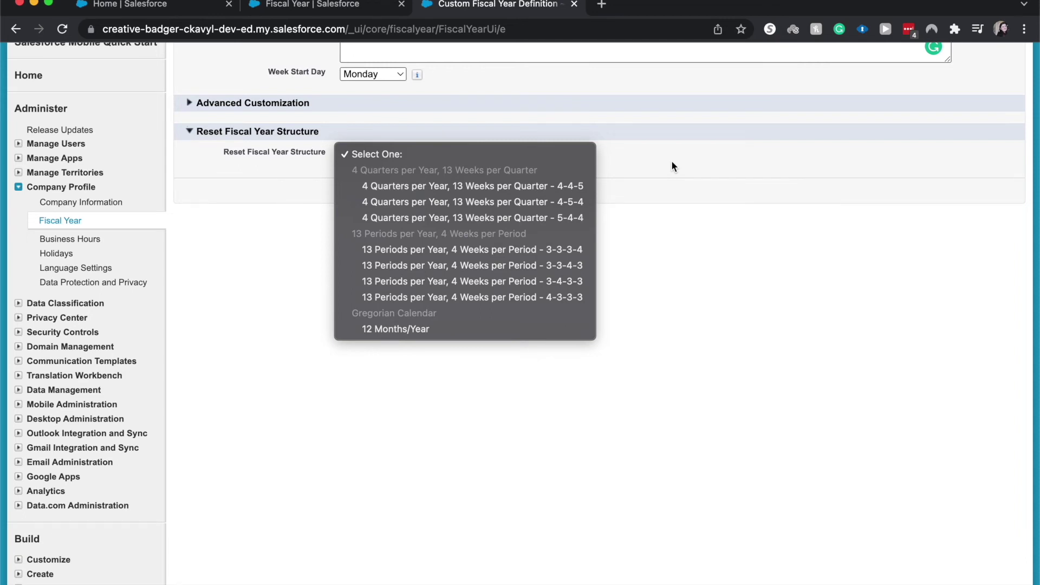
left_click(733, 178)
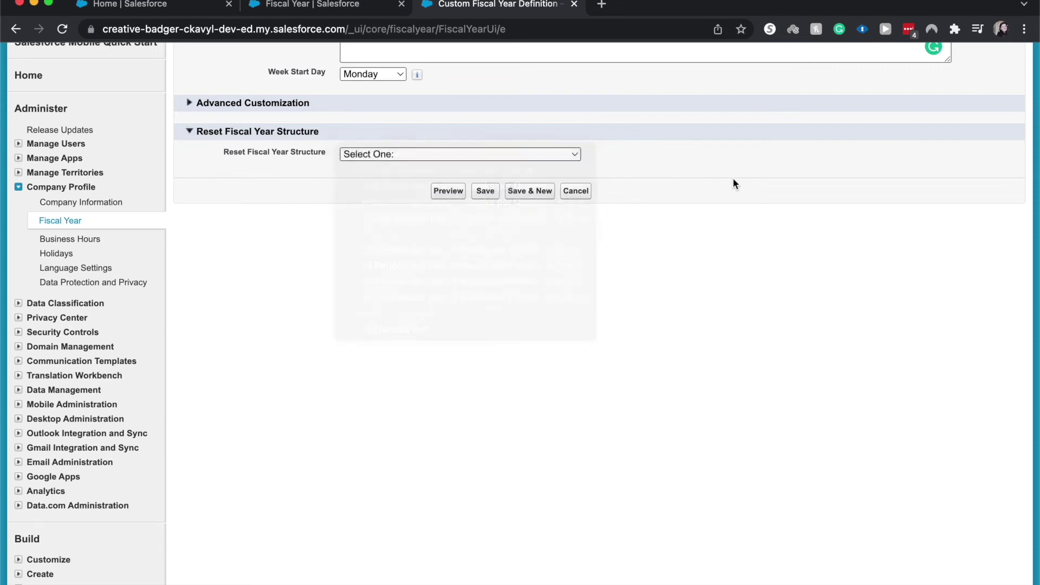
scroll(733, 178, "up", 5)
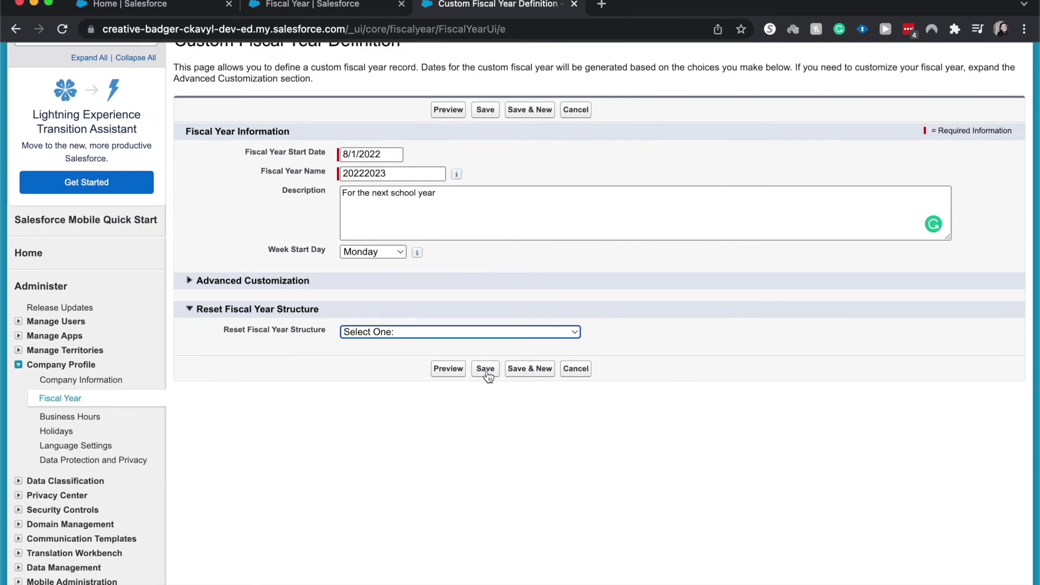
left_click(487, 371)
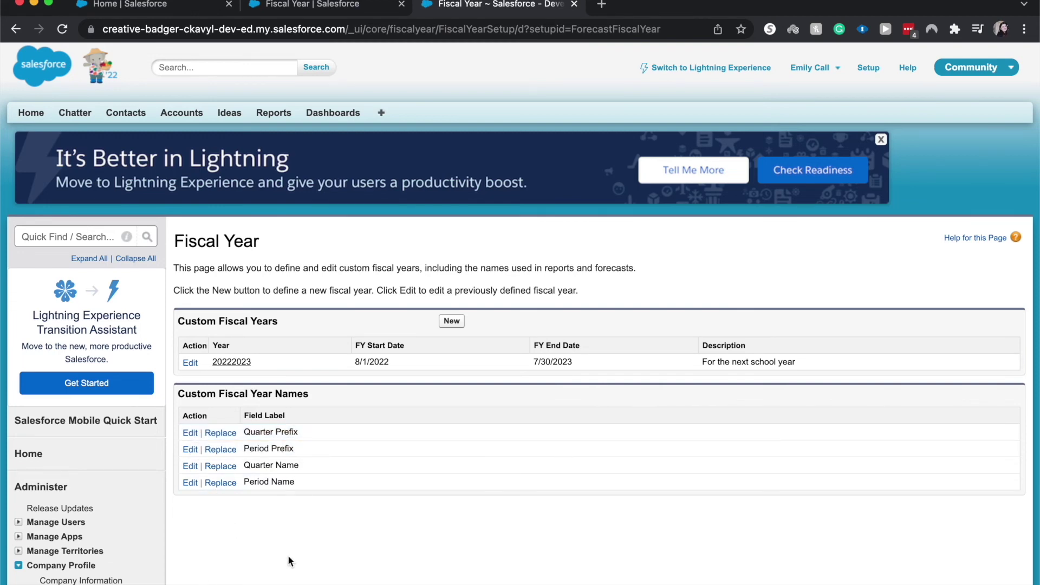
Step: Open the Period Name picklist values for editing
left_click(190, 483)
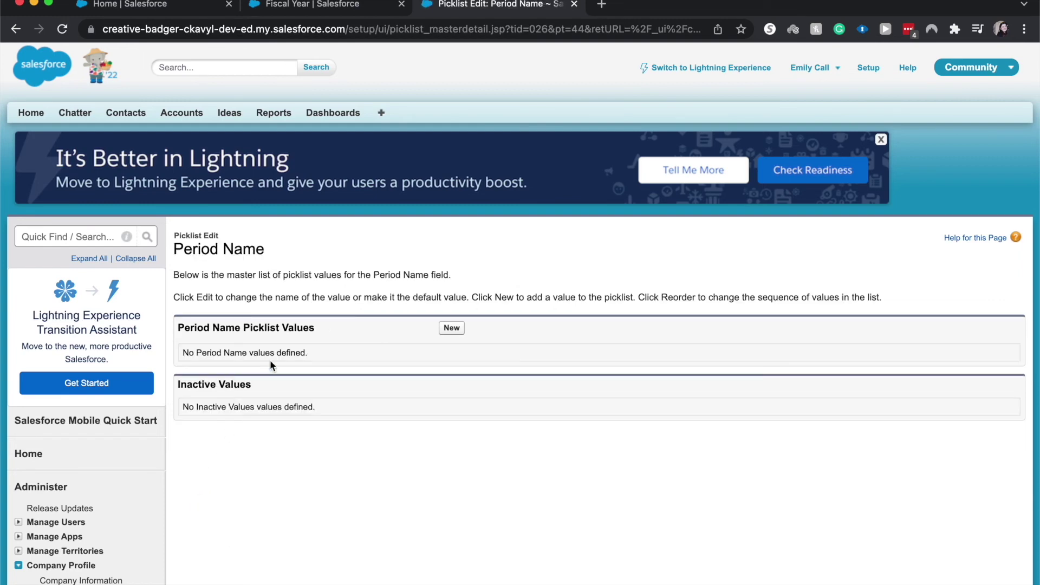
scroll(275, 333, "left", 5)
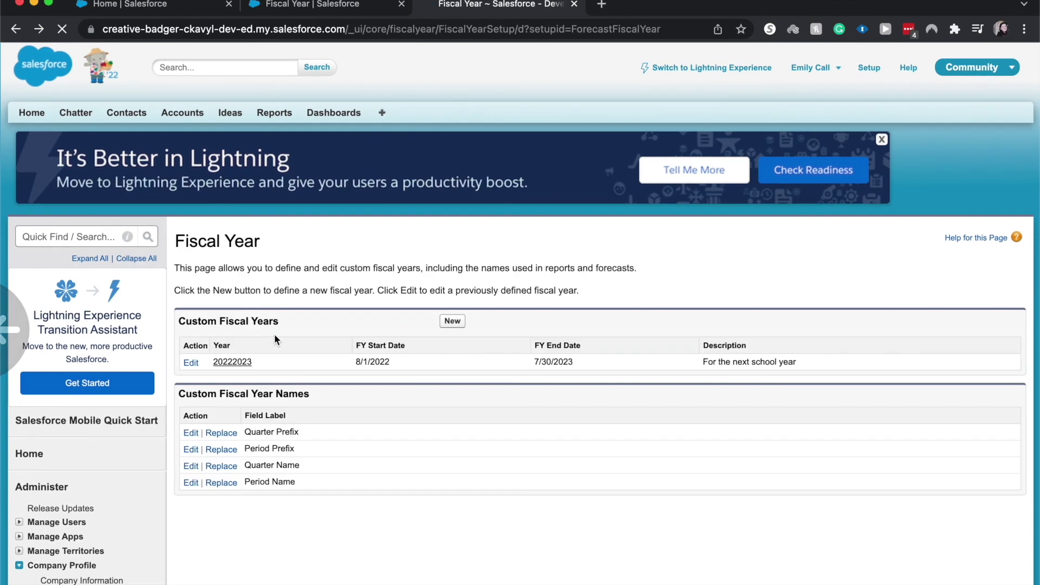